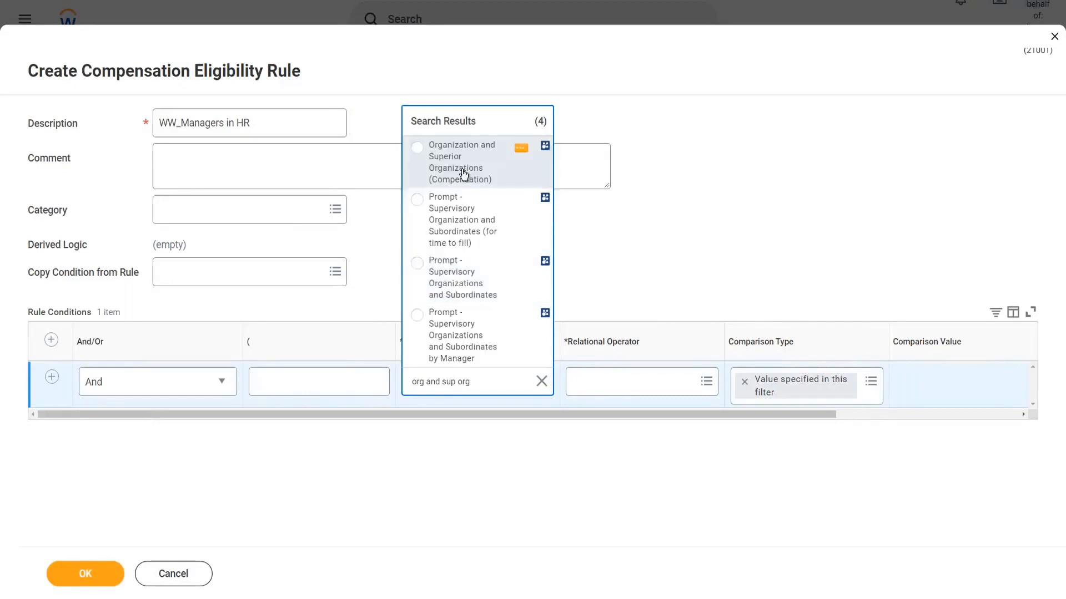
Set the condition's relational operator to any in the selection list and its comparison value to the inherited Human Resources organization.
click(653, 390)
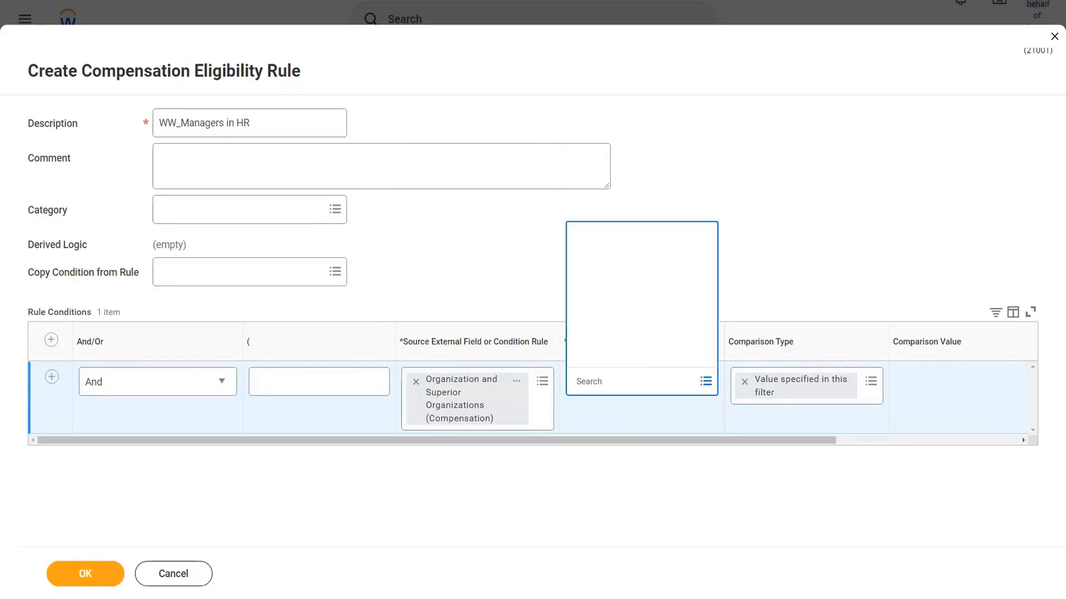
click(637, 293)
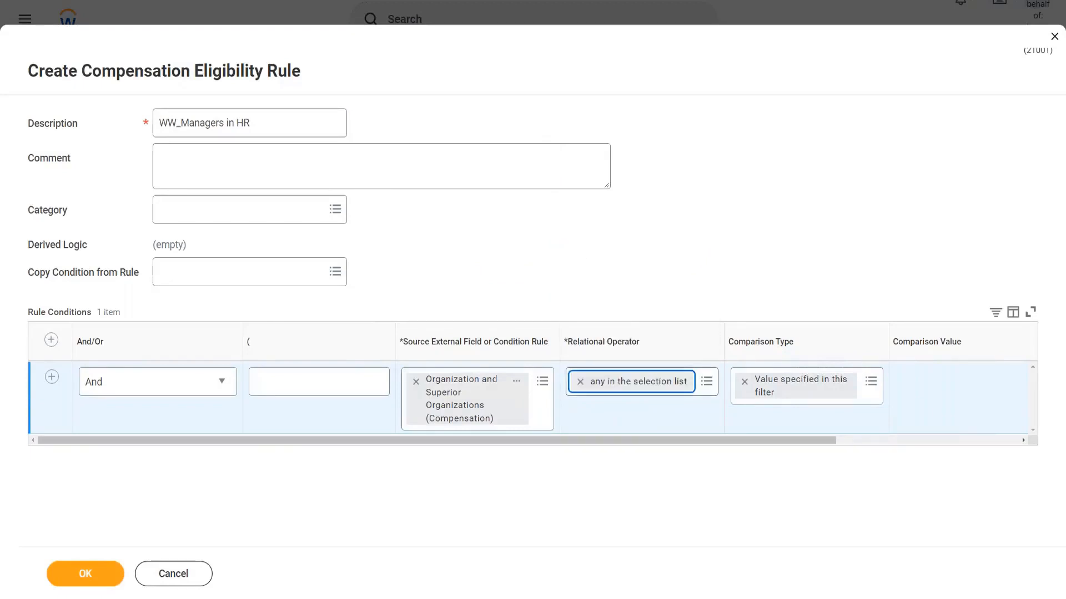
drag(668, 441, 905, 438)
click(707, 381)
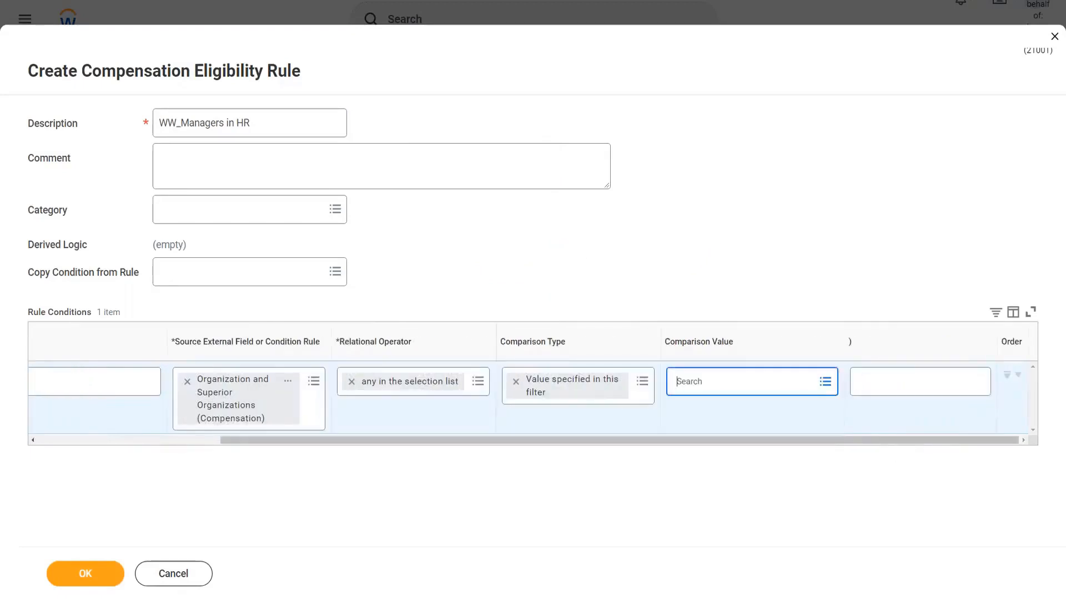
text(human)
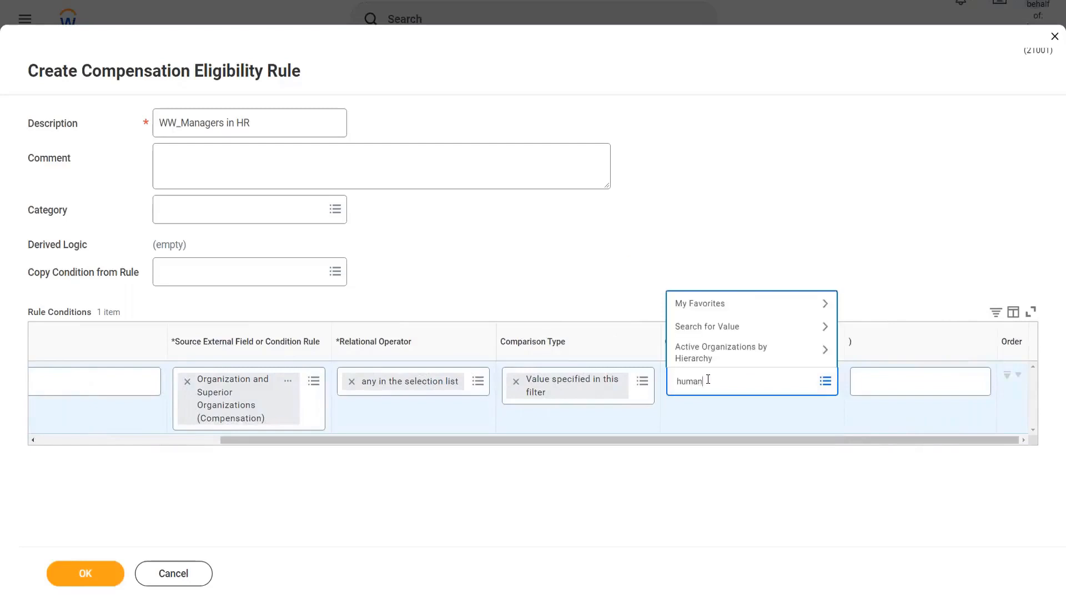
text( resources)
key(Return)
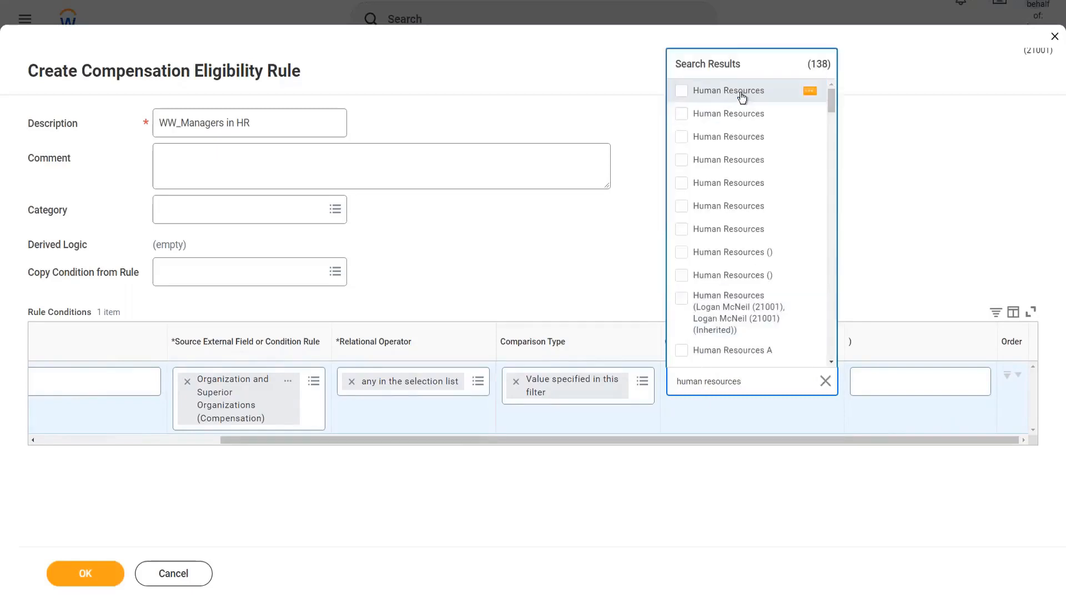
click(742, 314)
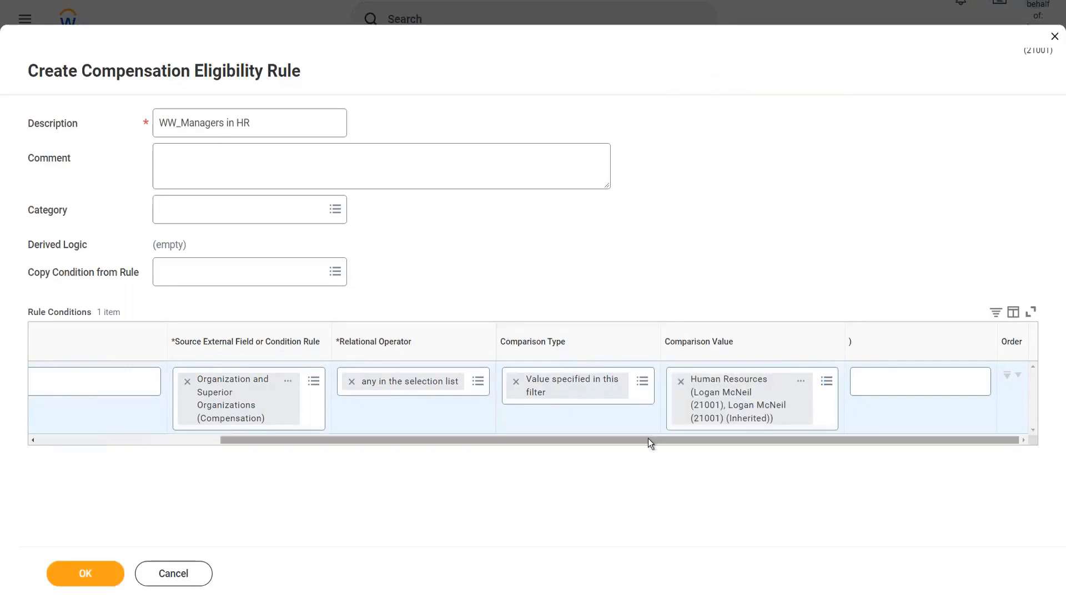
Submit the completed compensation eligibility rule.
drag(647, 439, 582, 442)
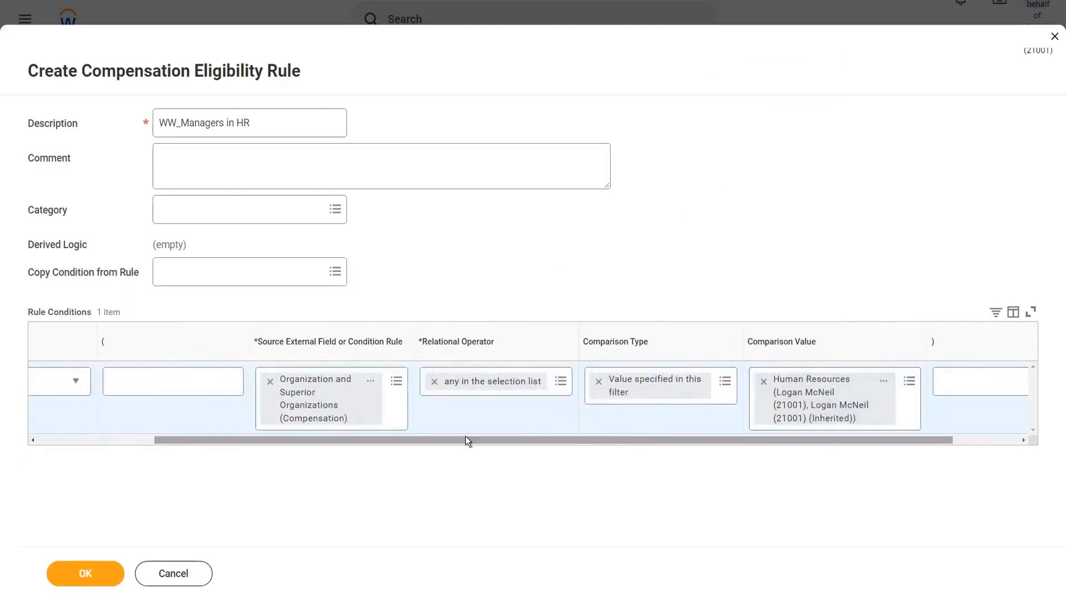
drag(466, 440, 89, 594)
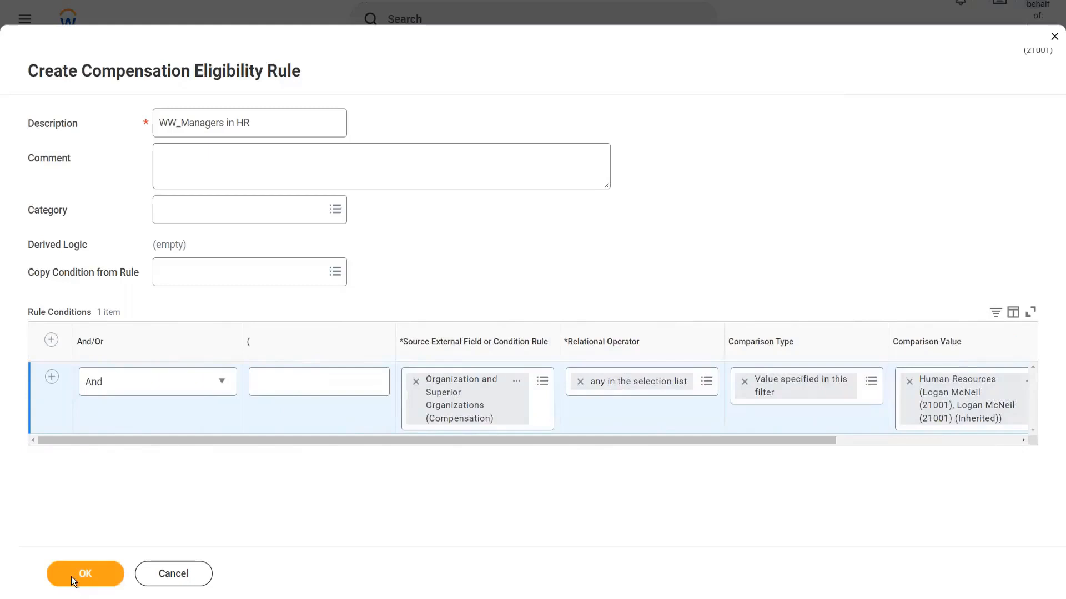
click(71, 577)
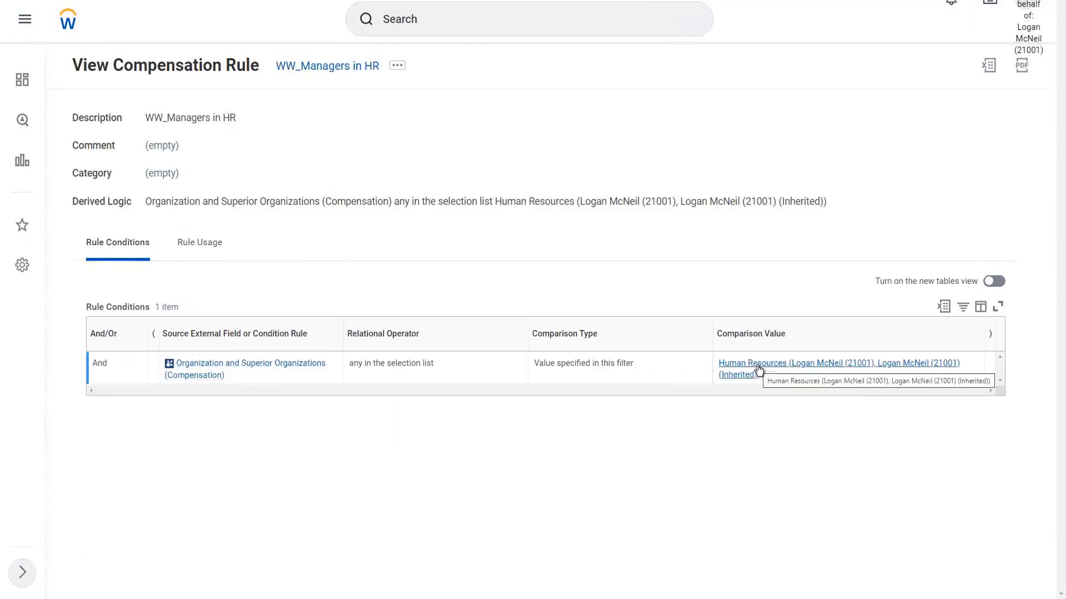
Edit the compensation eligibility rule to change its description to WW_Department is HR, and save it.
click(397, 67)
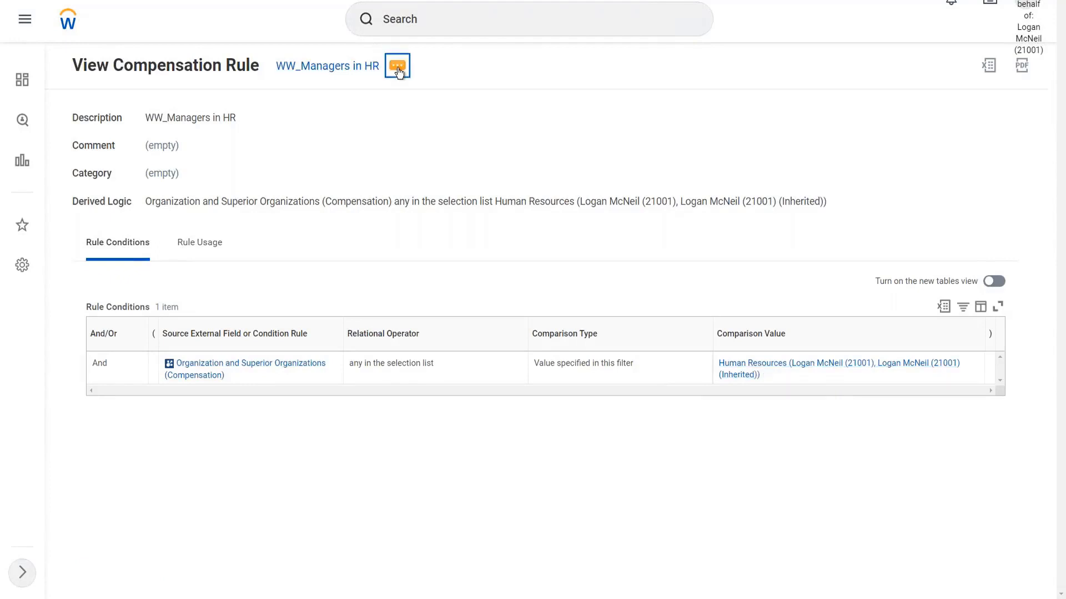
mouse_move(462, 125)
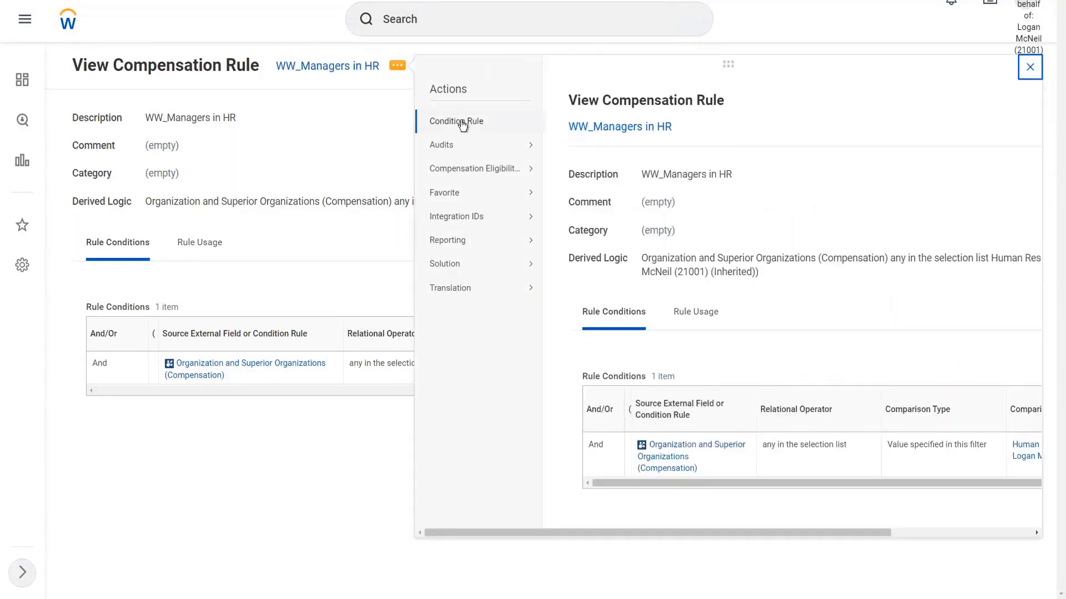
mouse_move(494, 169)
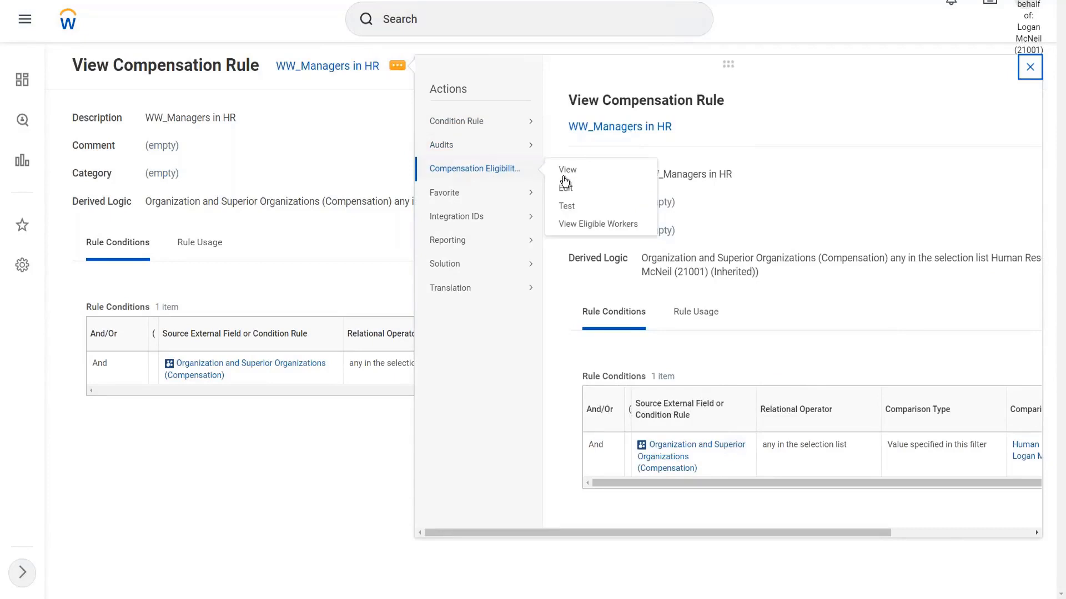
click(567, 190)
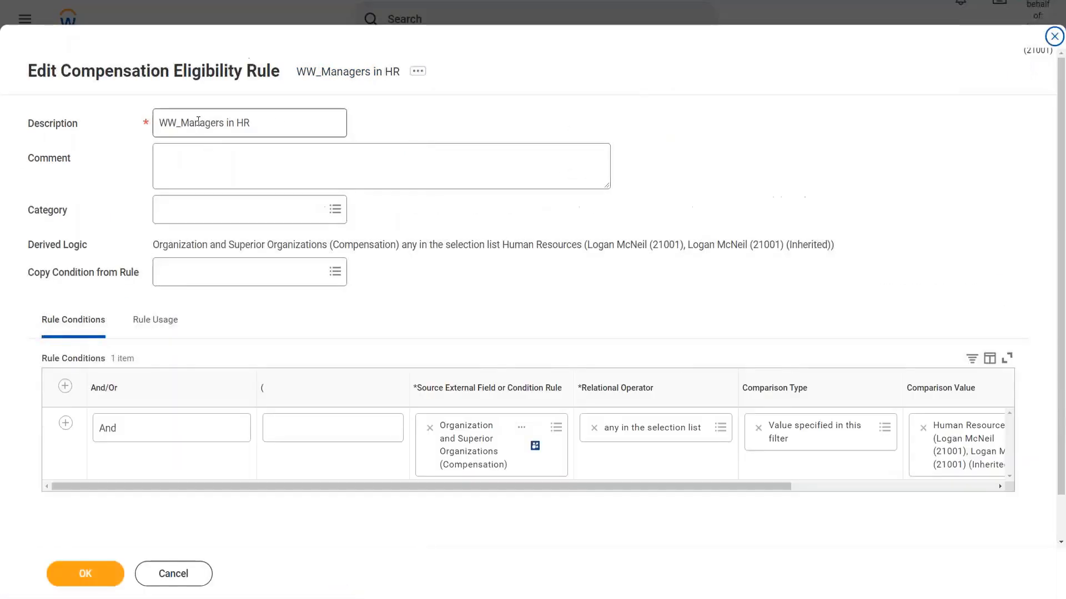
double_click(199, 123)
click(183, 122)
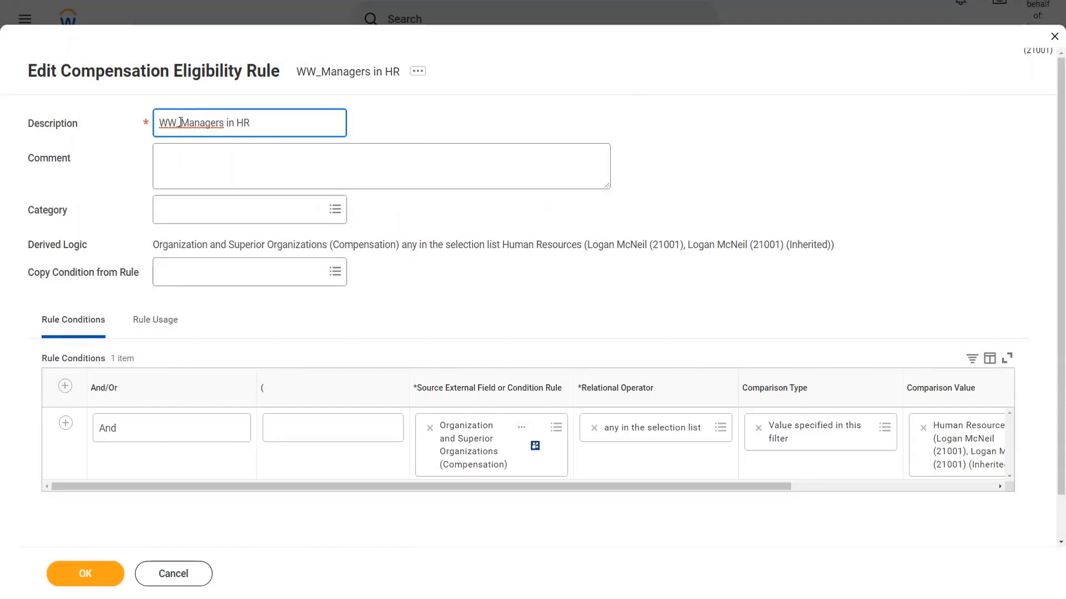
drag(176, 122, 226, 123)
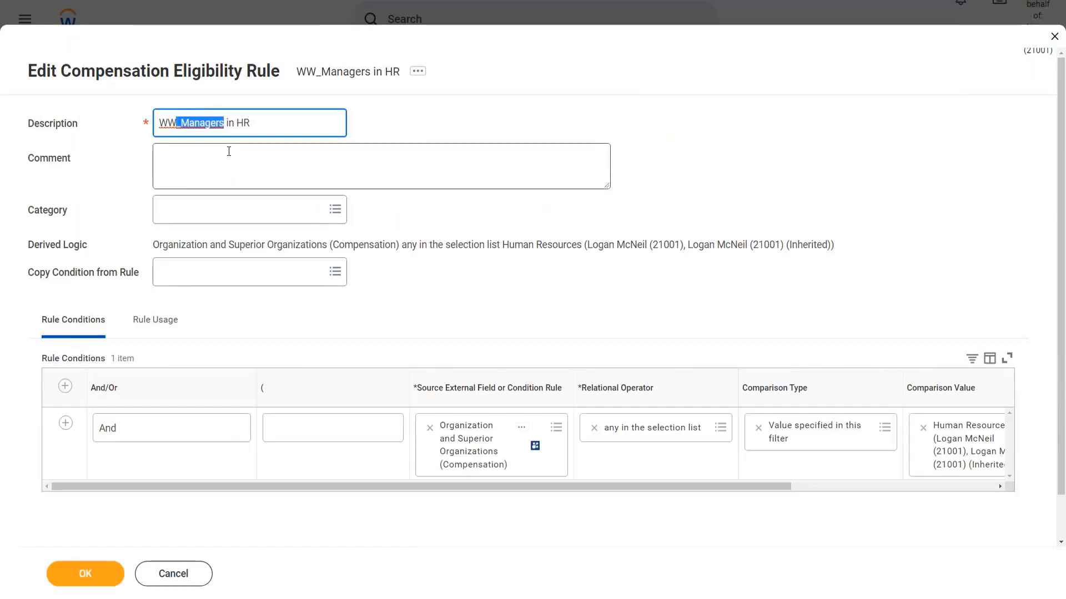
text(_)
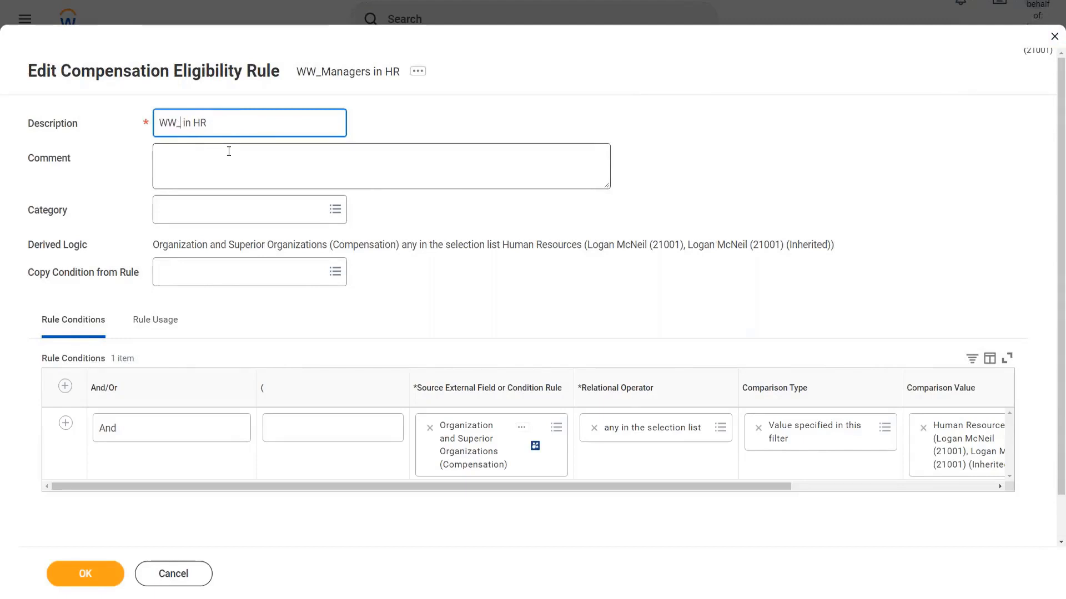
text(Department)
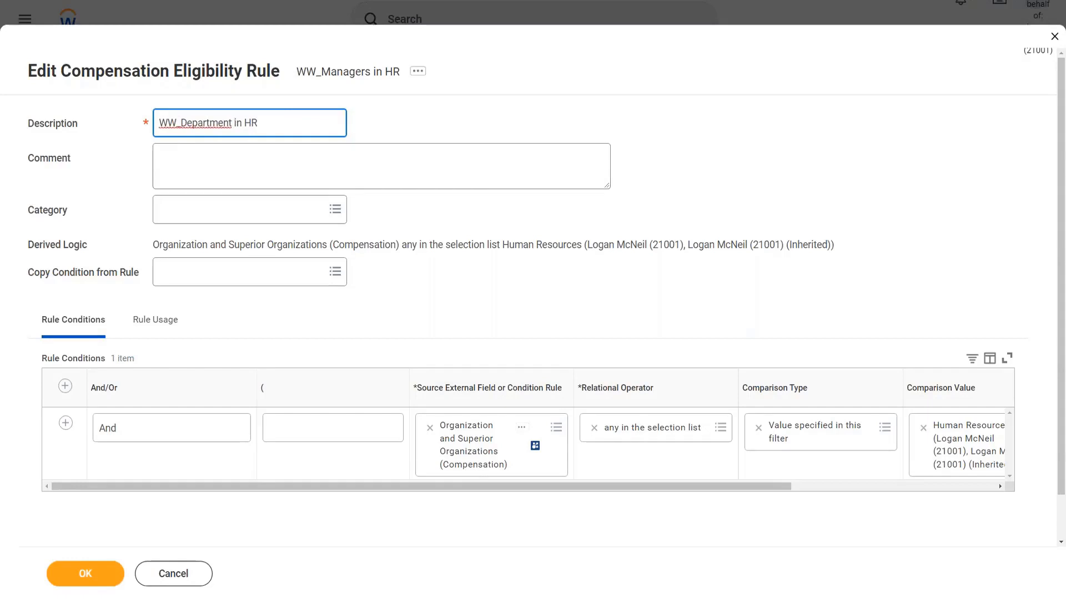
double_click(239, 123)
text(is)
click(83, 572)
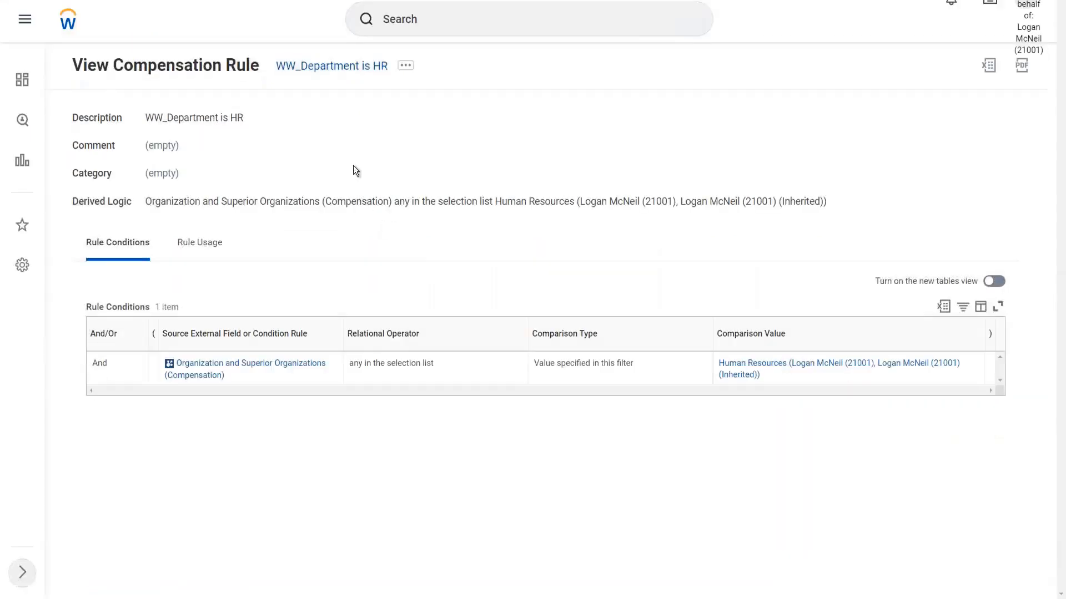
Search for the Create Compensation Grade task and start a grade effective 03/23/2022 with grade profiles enabled.
click(438, 25)
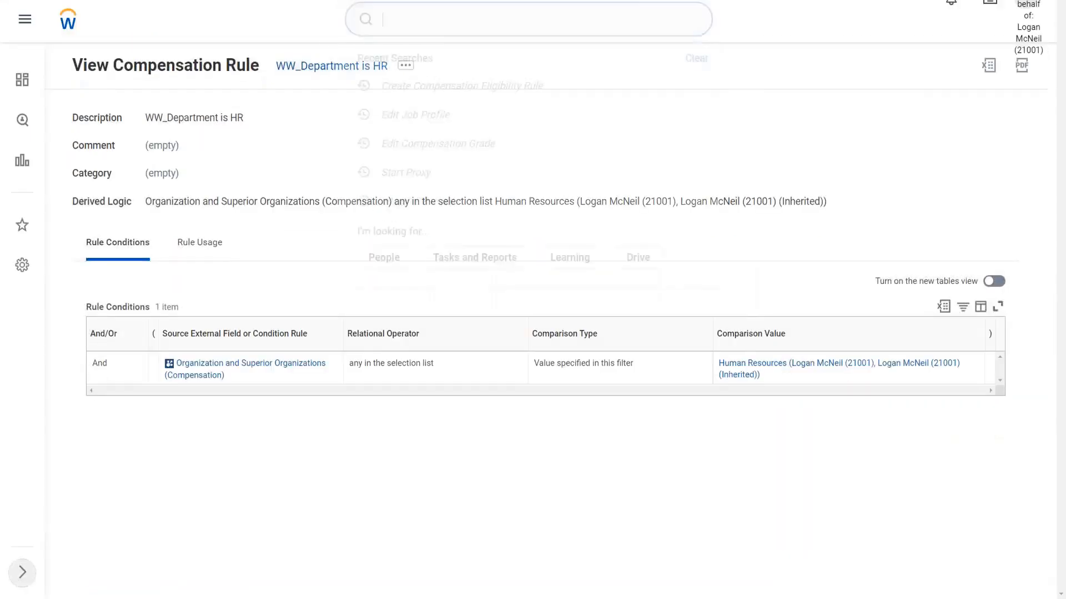
text(cre comp )
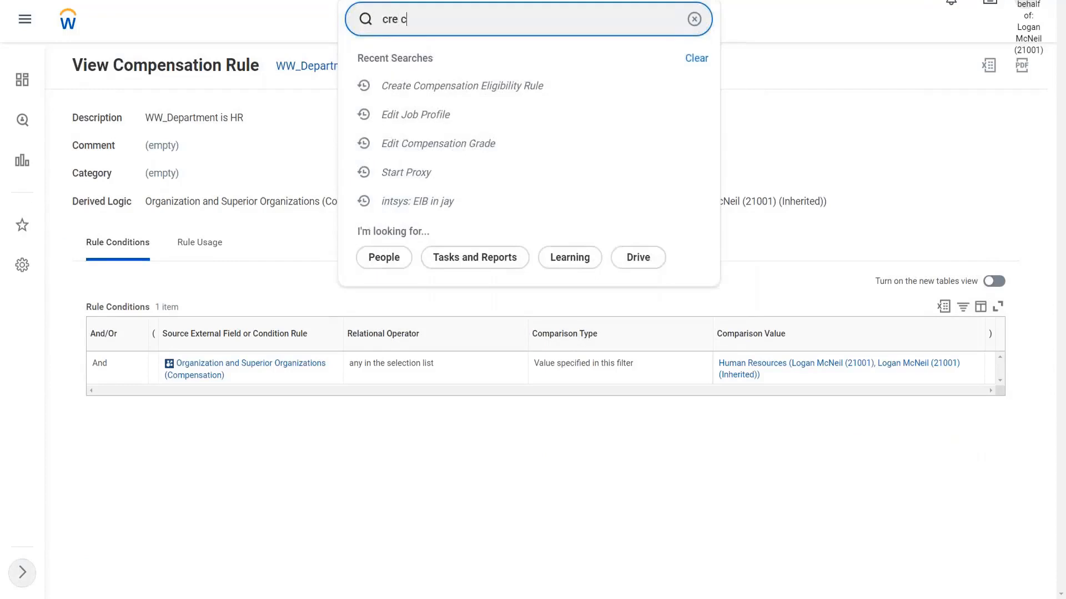
text(grade)
key(Return)
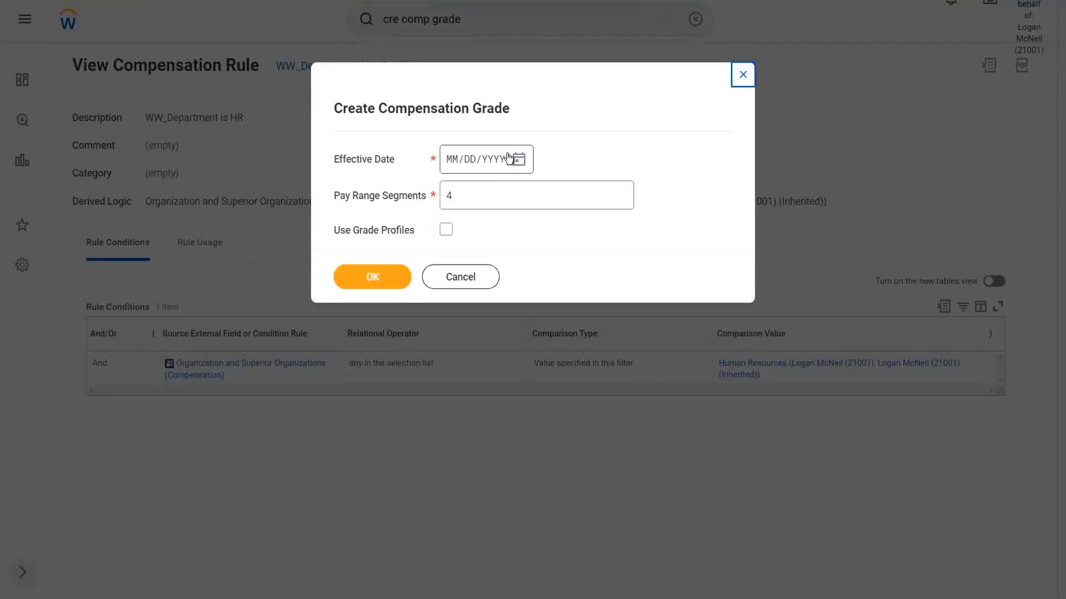
click(518, 159)
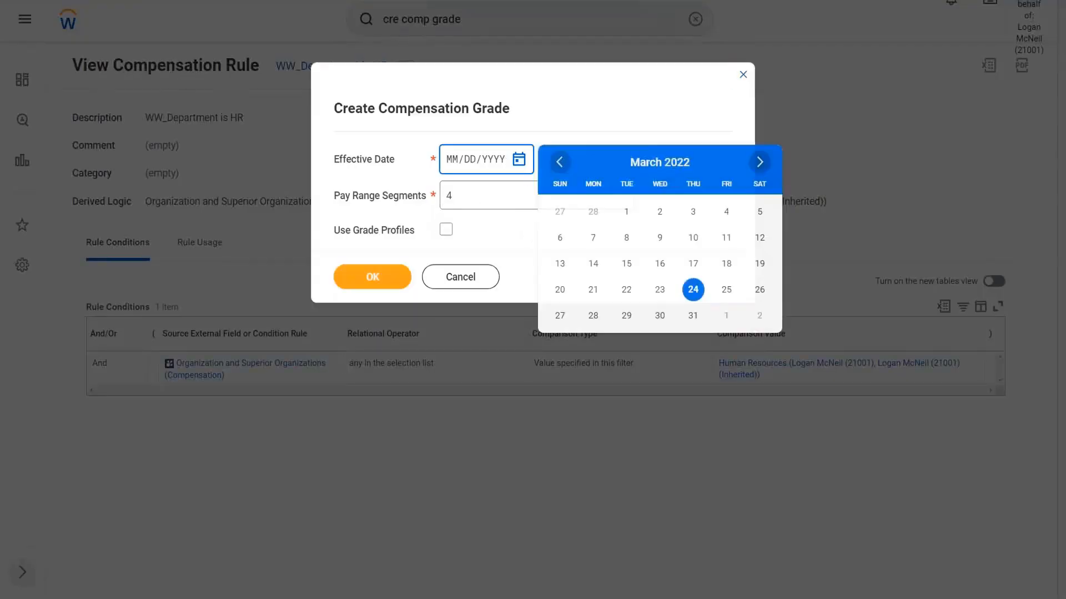
click(659, 289)
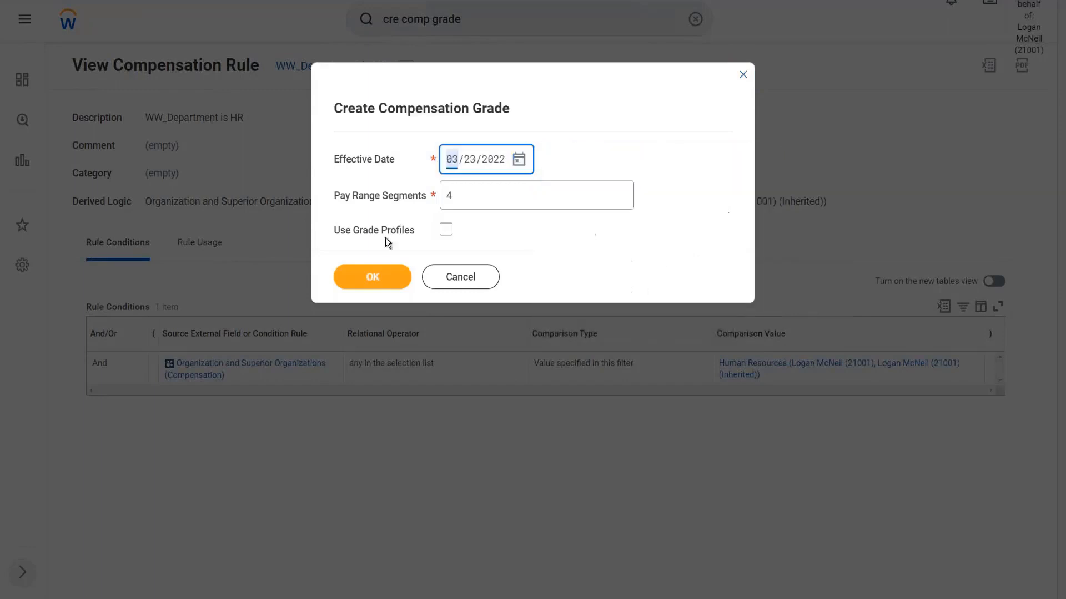
click(446, 229)
click(374, 278)
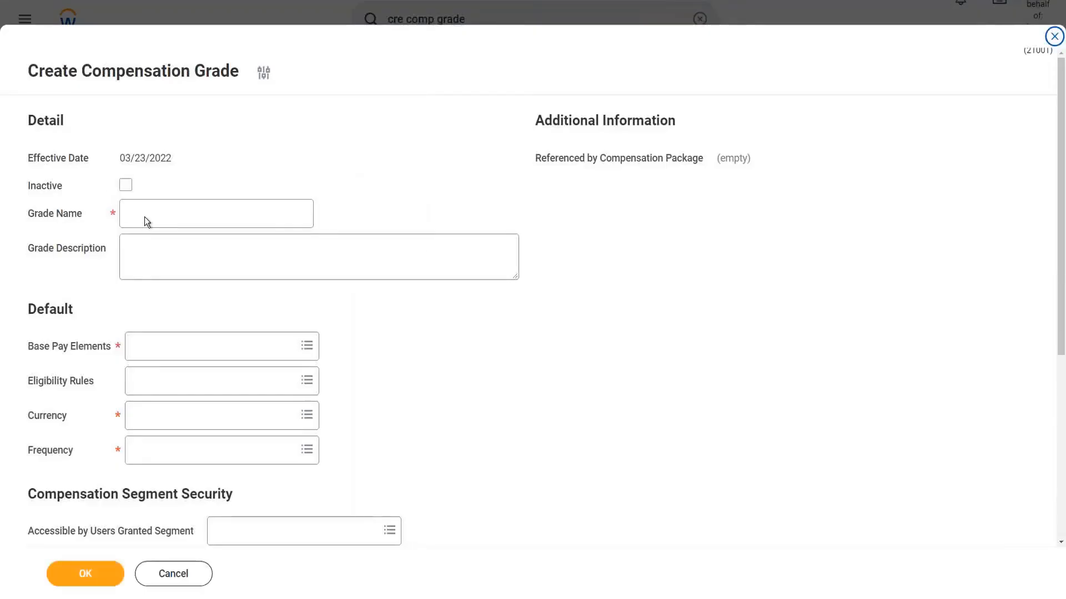
Name the new compensation grade WW_Compensation as per Department.
click(145, 217)
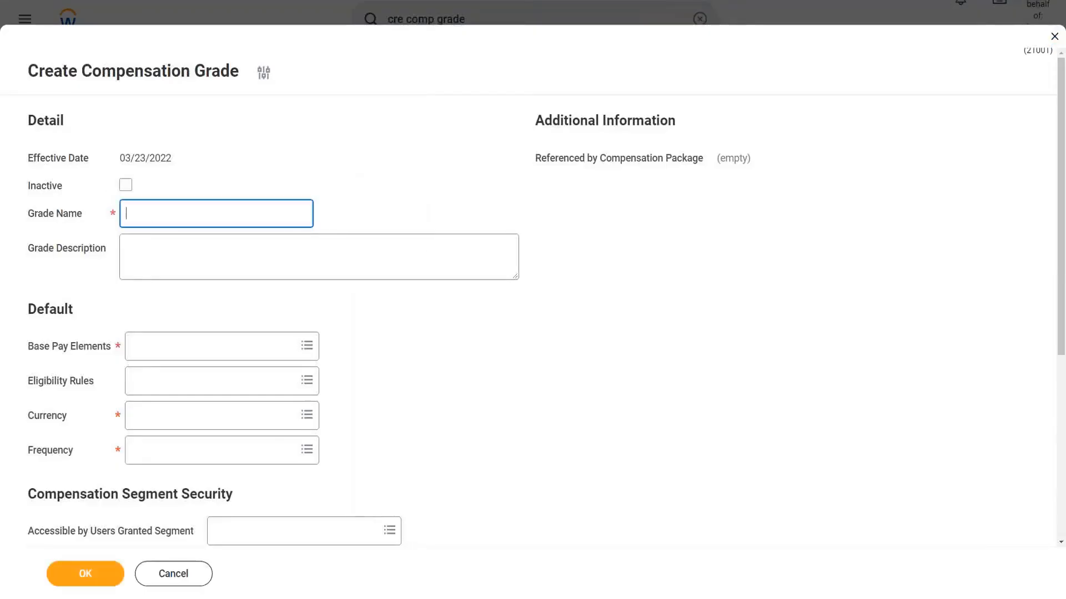
text(WW_Compensation as per )
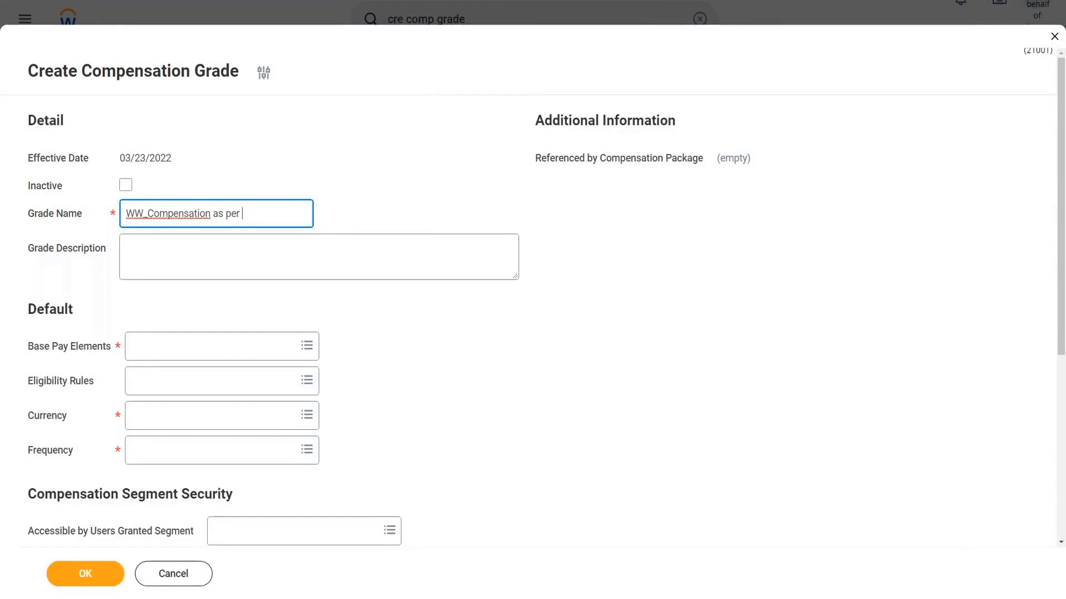
text(Department)
Add a compensation grade profile to the grade and name it Employees in HR.
scroll(386, 208, down, 5)
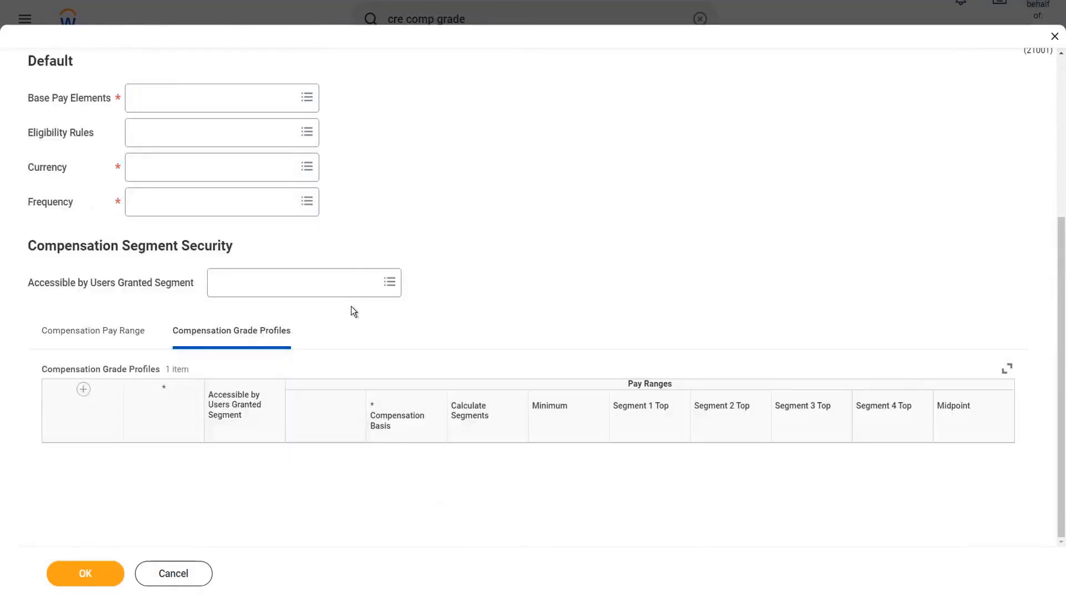
click(98, 409)
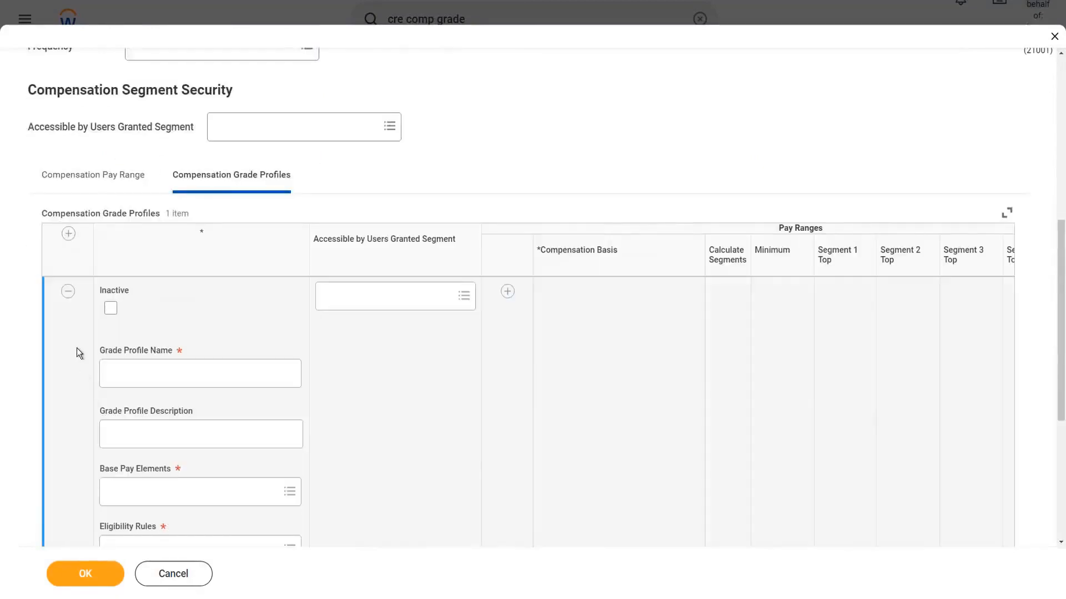
click(157, 376)
text(Emplo)
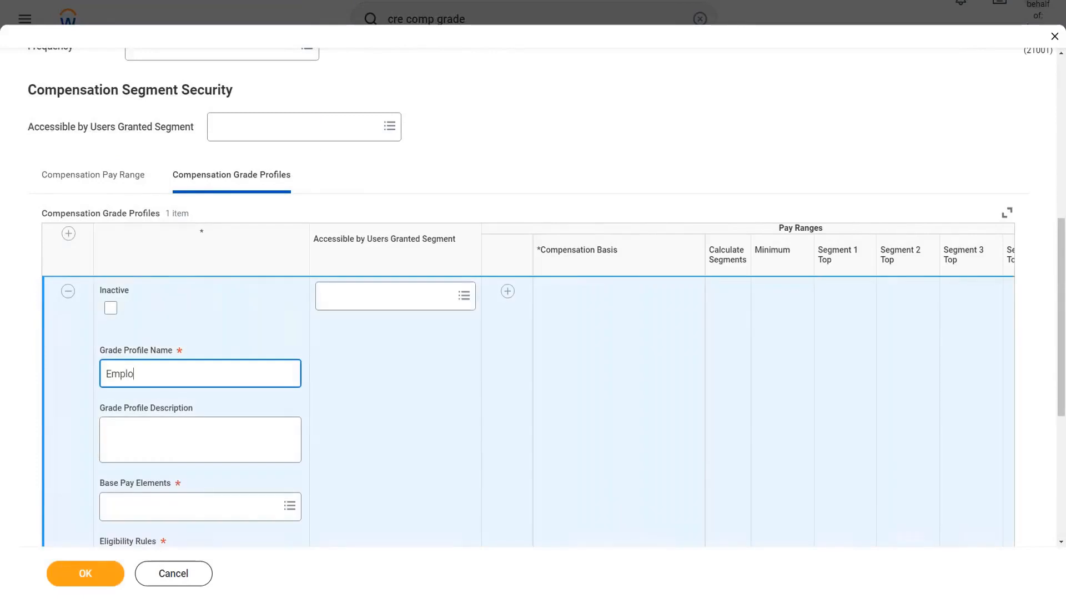
text(yees in HR)
Assign the WW_Department is HR eligibility rule to the Employees in HR grade profile.
scroll(202, 328, down, 2)
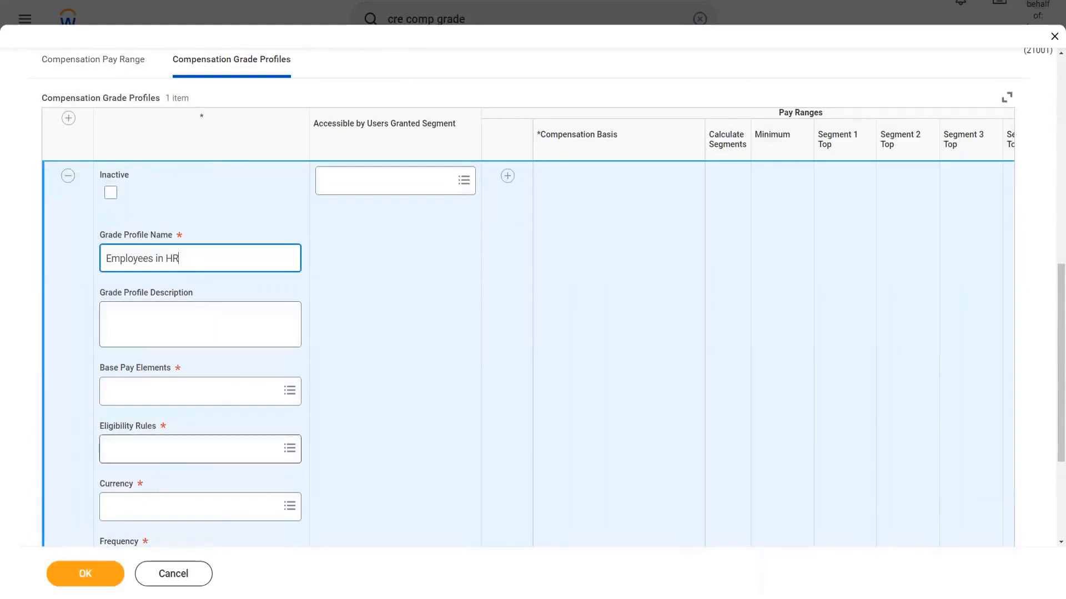
click(135, 458)
text(ww_)
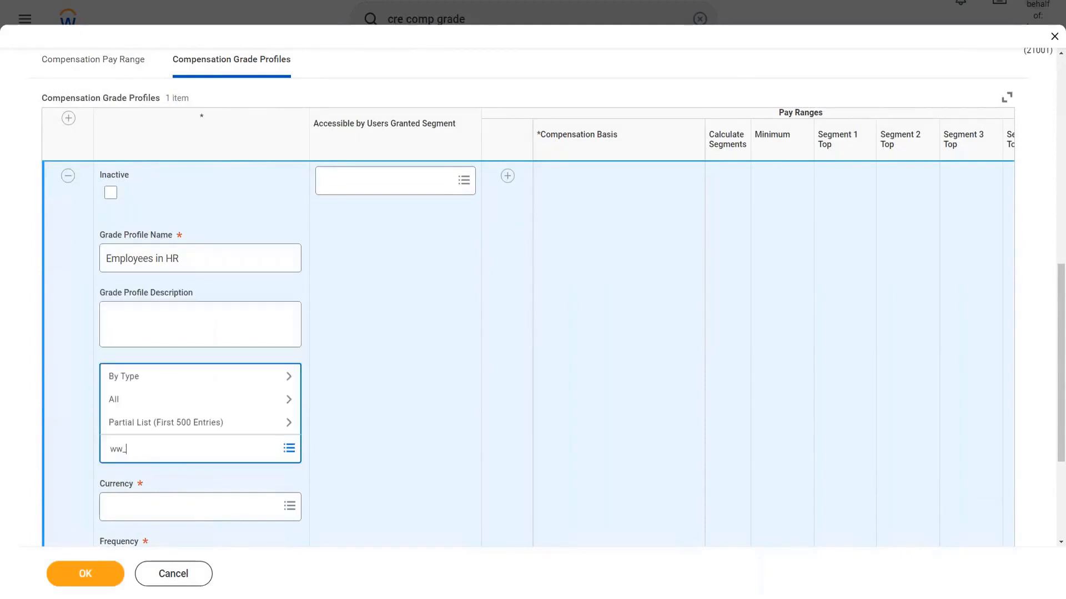
key(Return)
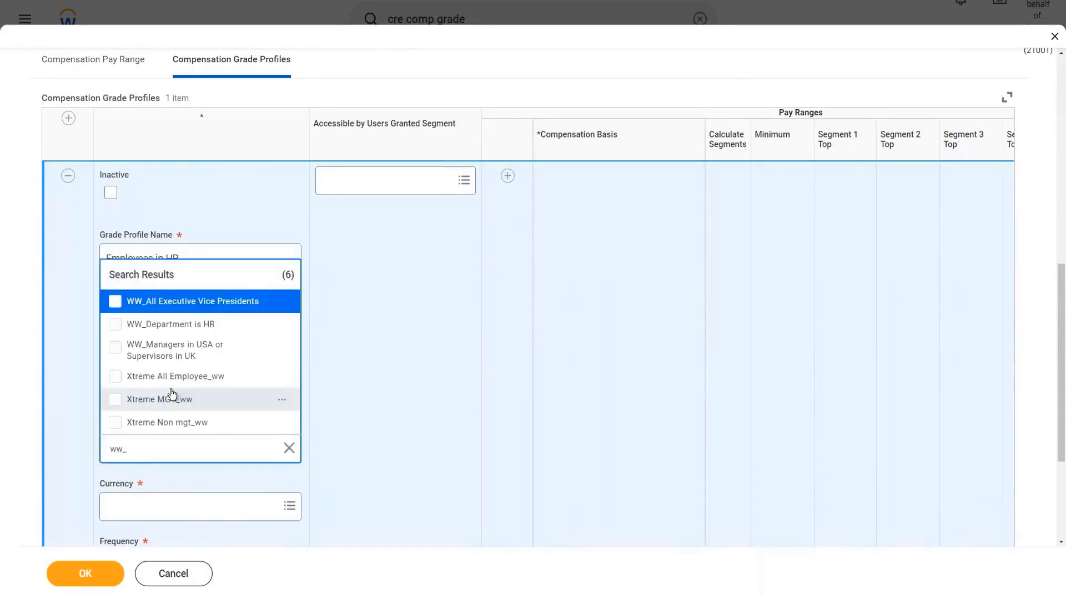
click(193, 328)
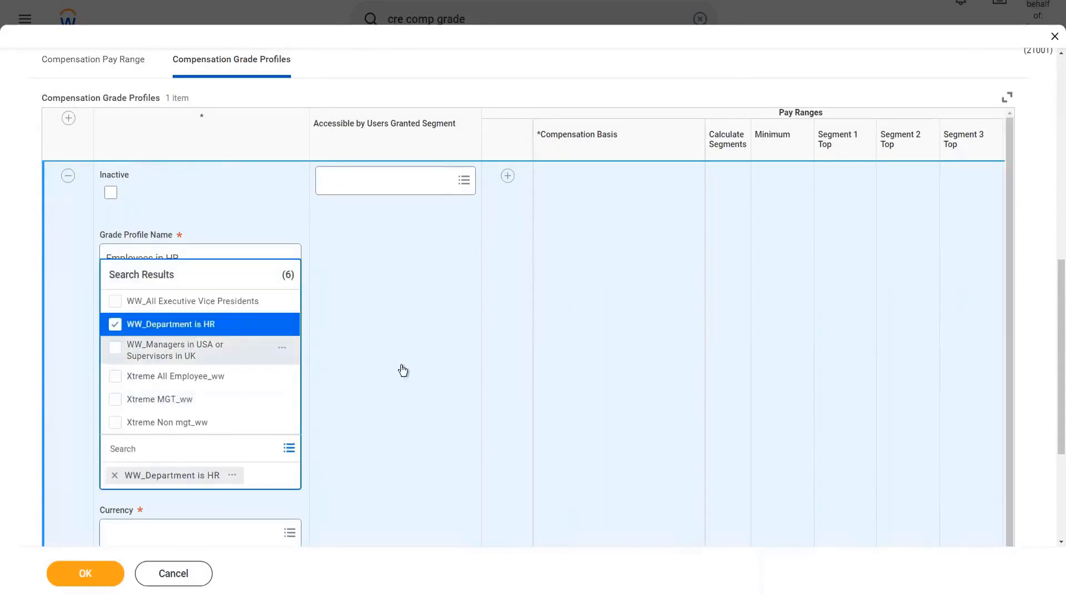
click(402, 368)
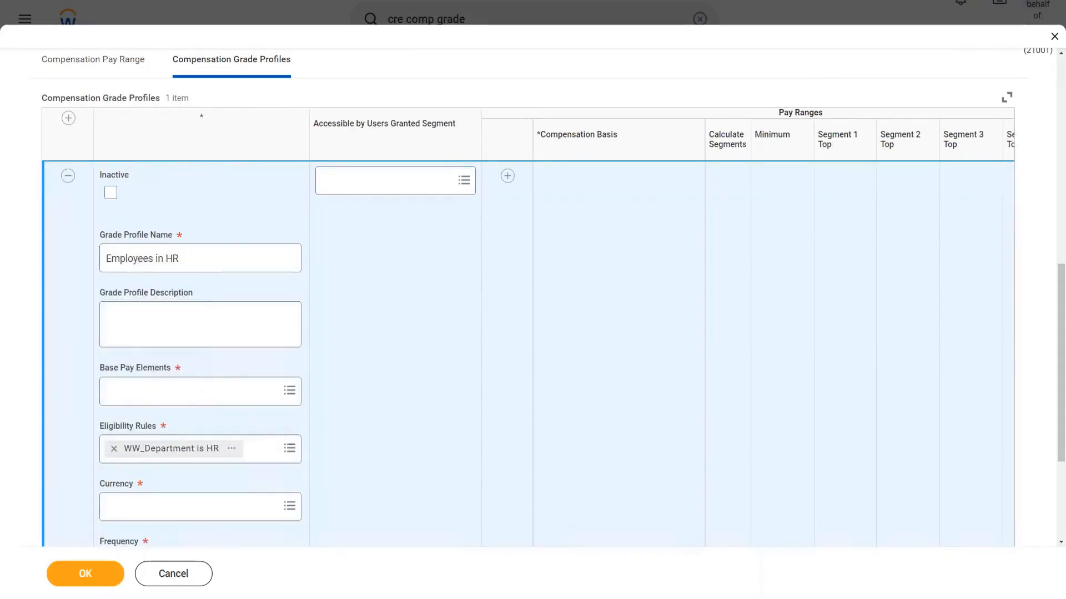
Cancel the new compensation grade, discarding its changes, and dismiss the open eligibility rule forms.
scroll(404, 365, down, 1)
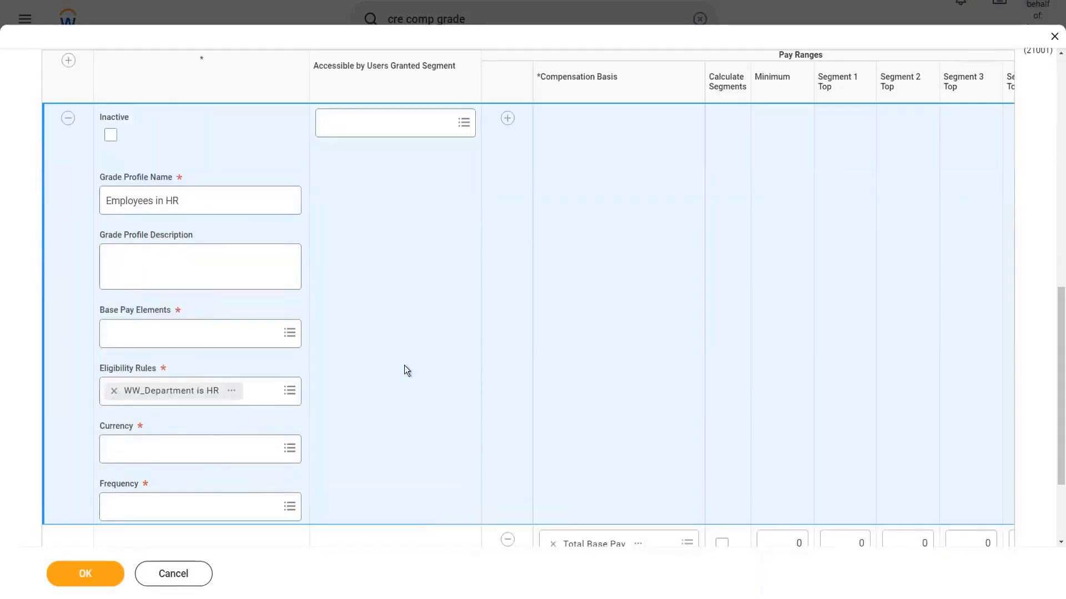
scroll(404, 365, down, 1)
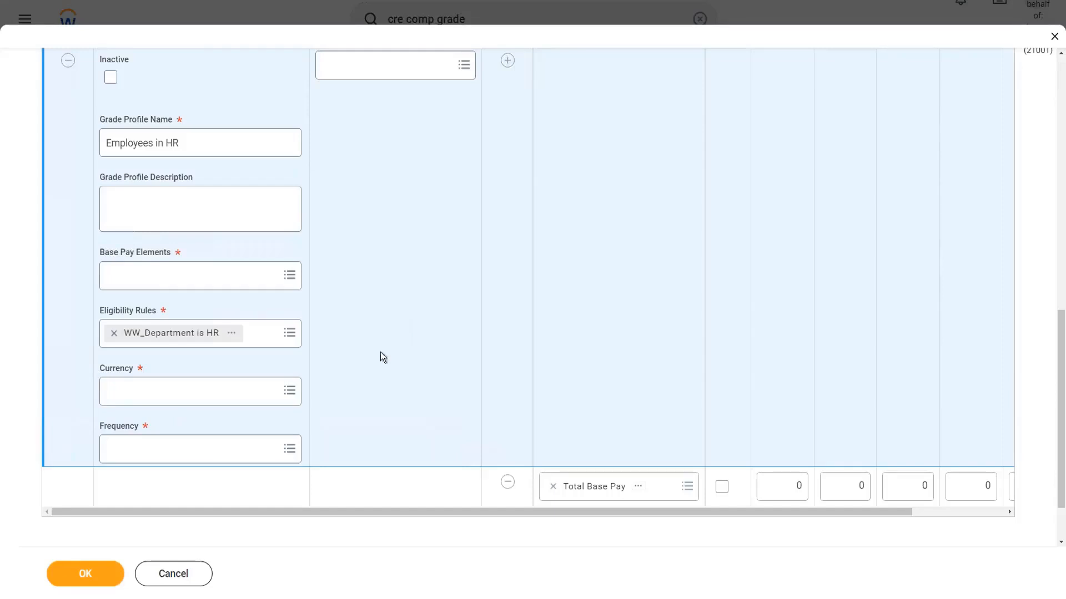
click(158, 576)
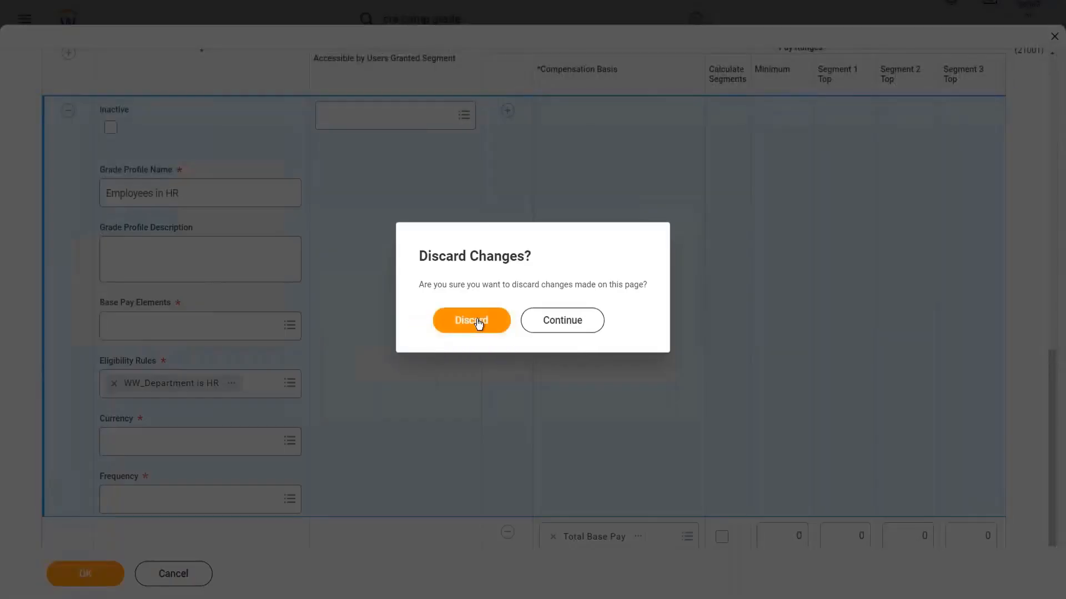
click(478, 321)
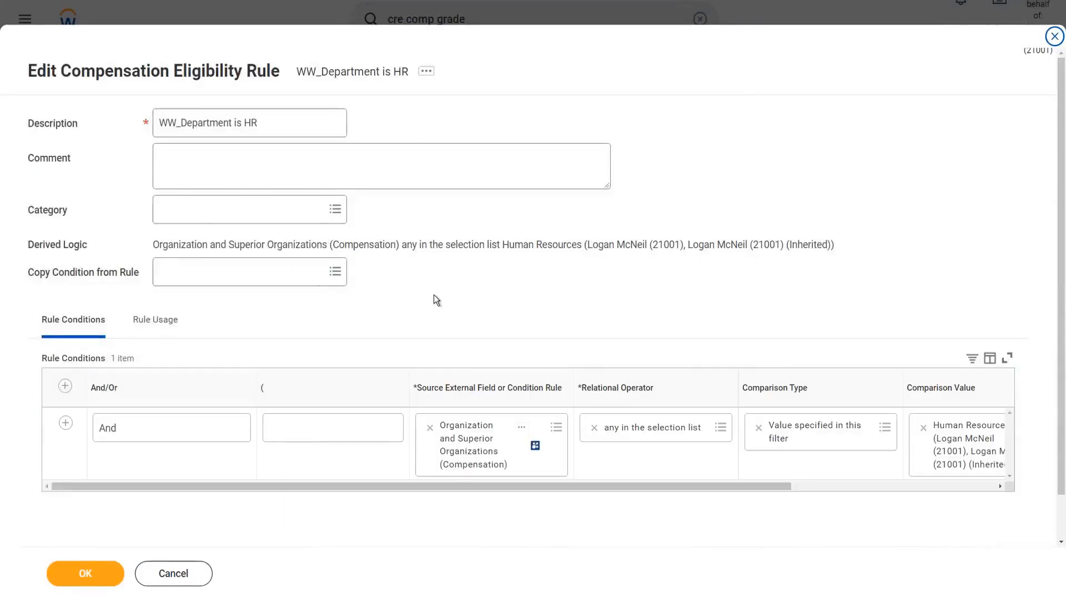
click(162, 578)
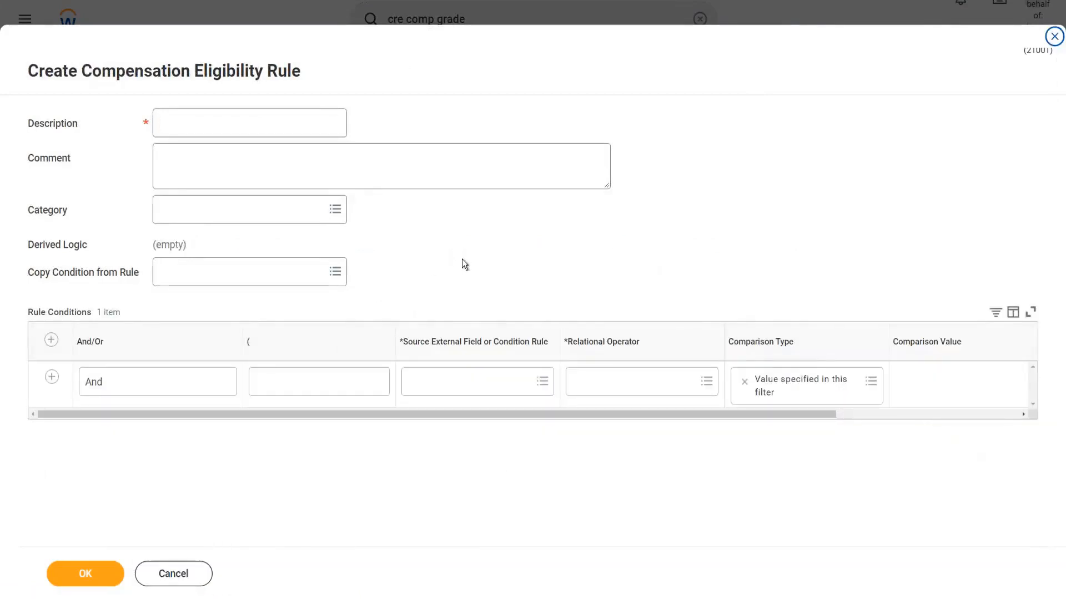
click(1054, 37)
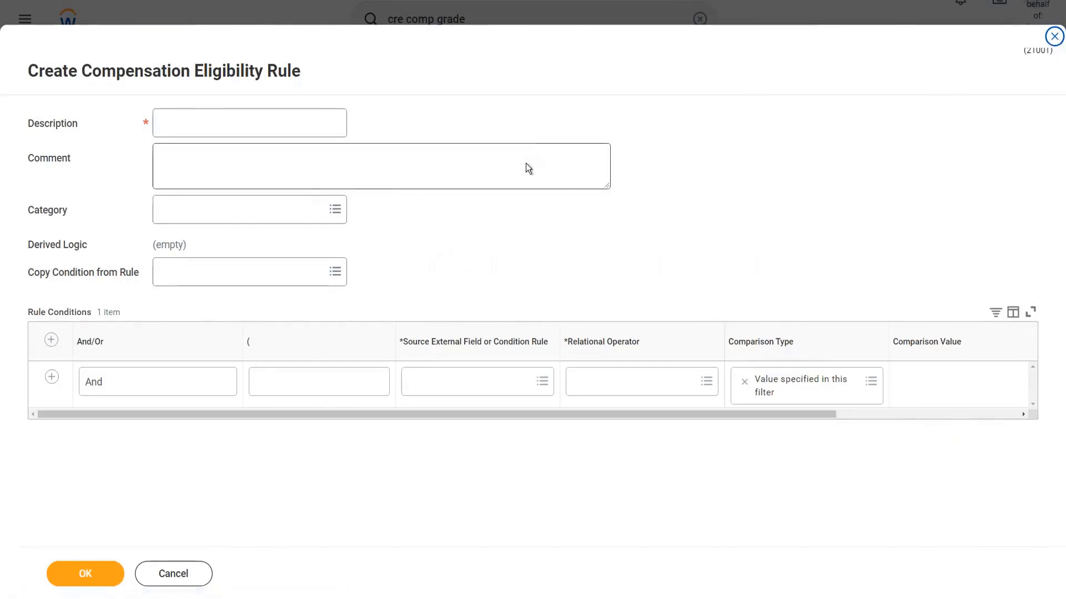